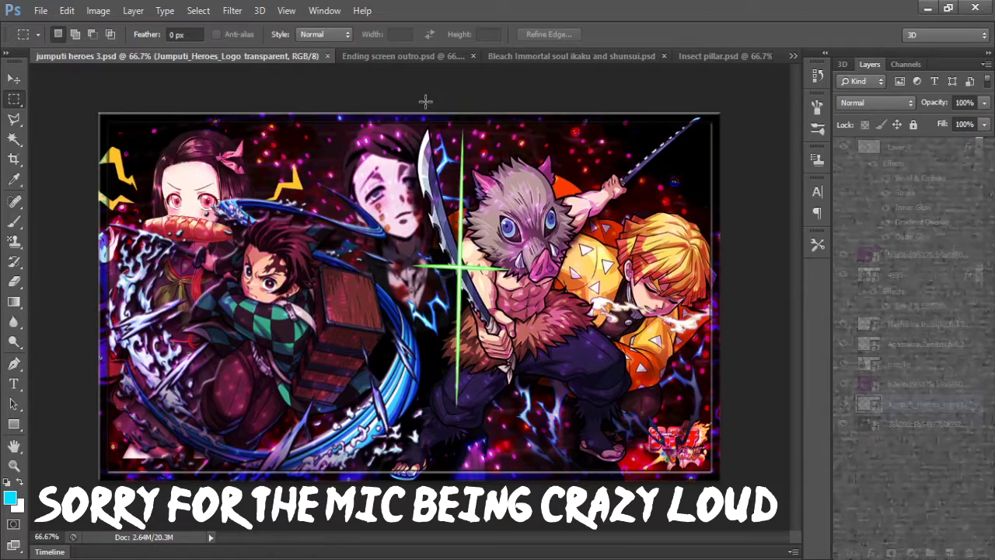
- Browse the Ending screen outro, Bleach Immortal soul and Insect pillar thumbnails
{"action": "left_click", "coordinate": [397, 58]}
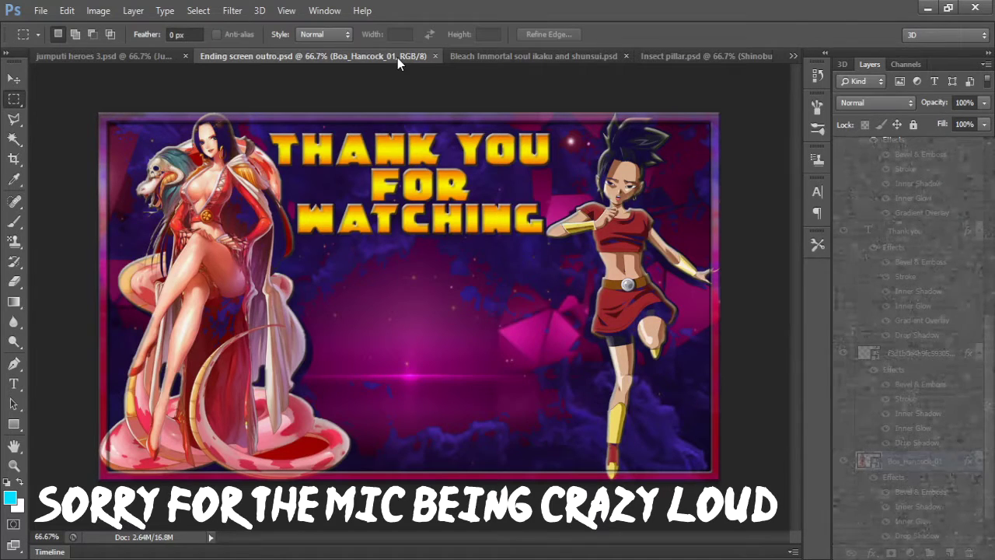
{"action": "left_click", "coordinate": [464, 59]}
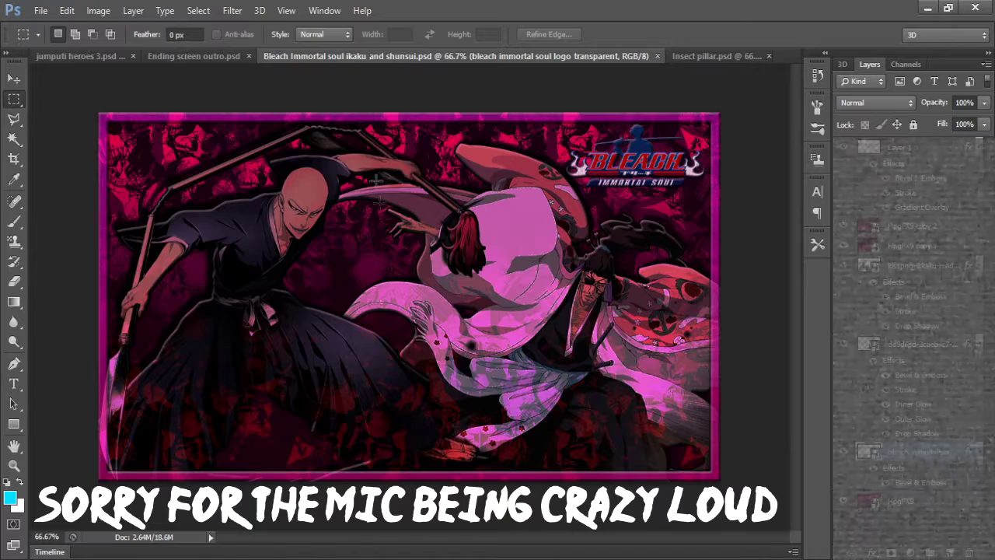
{"action": "left_click", "coordinate": [692, 57]}
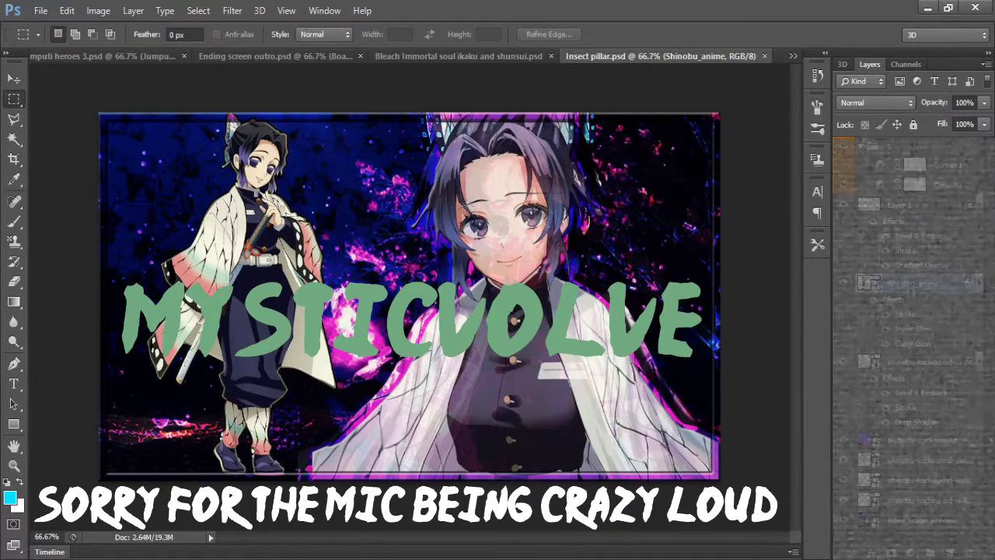
- Review the watermarked Bleach, Ending screen outro and jumputi heroes 3 thumbnails in turn
{"action": "left_click", "coordinate": [398, 62]}
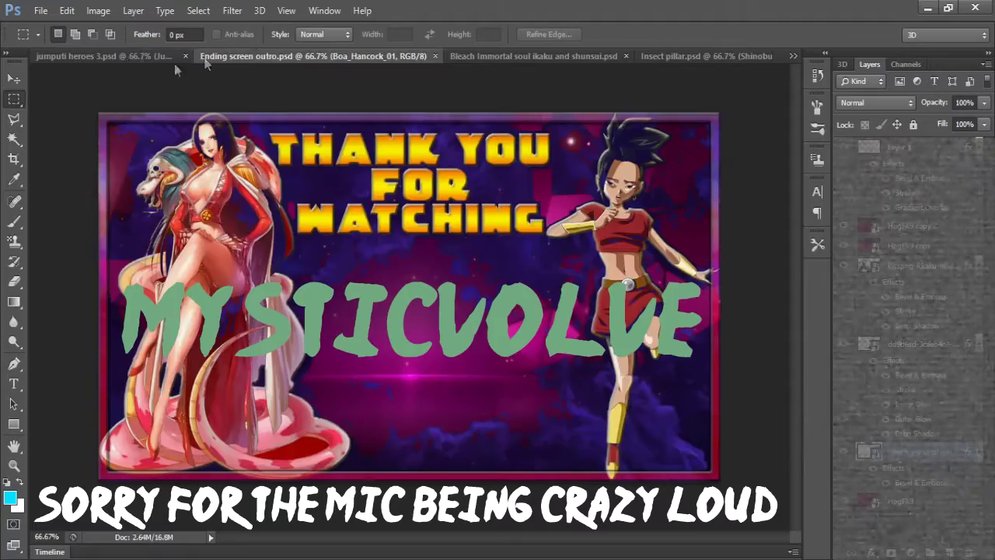
{"action": "left_click", "coordinate": [199, 58]}
{"action": "left_click", "coordinate": [123, 59]}
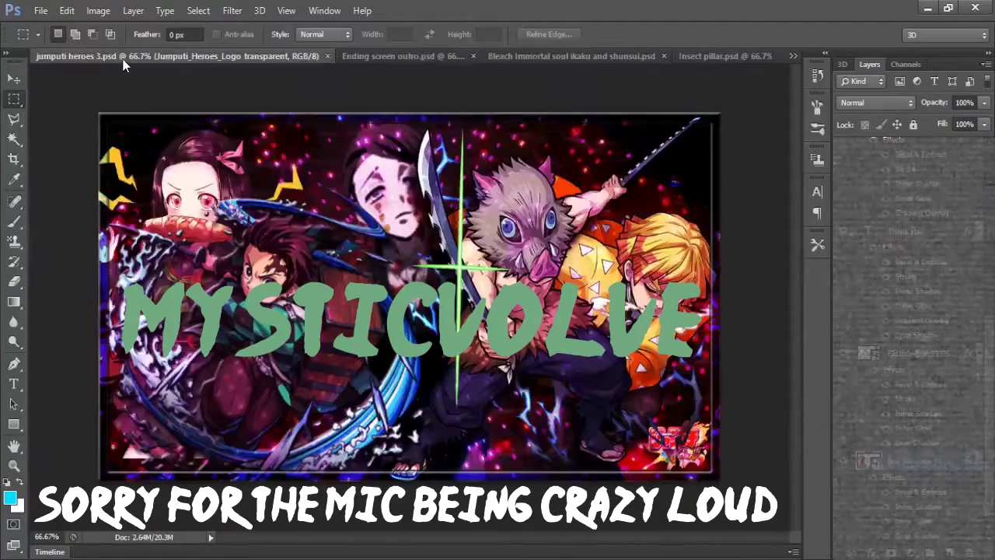